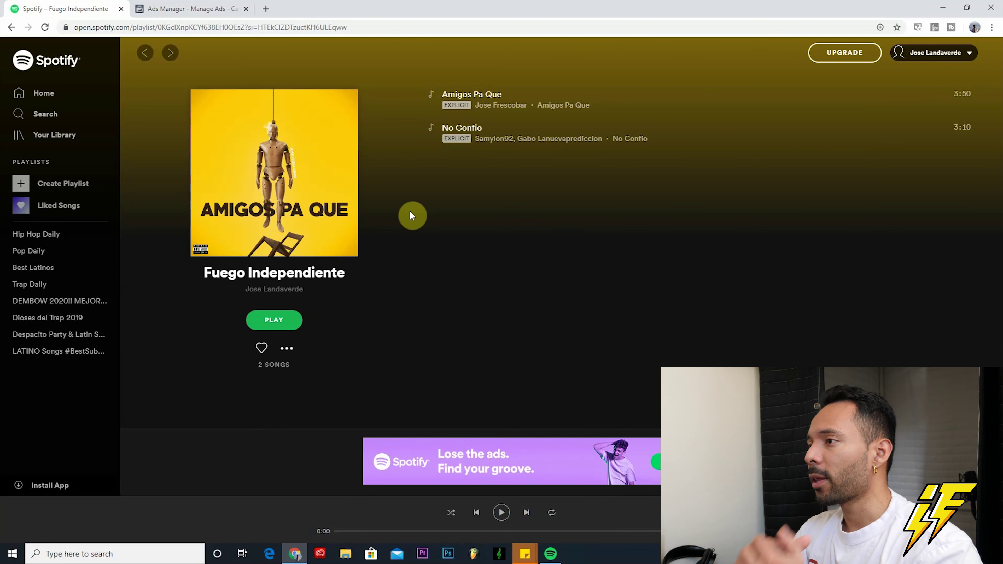
Bring up the Facebook Ads Manager campaigns page and highlight the facebook.com/adsmanager part of its address.
{"action": "left_click", "coordinate": [158, 11]}
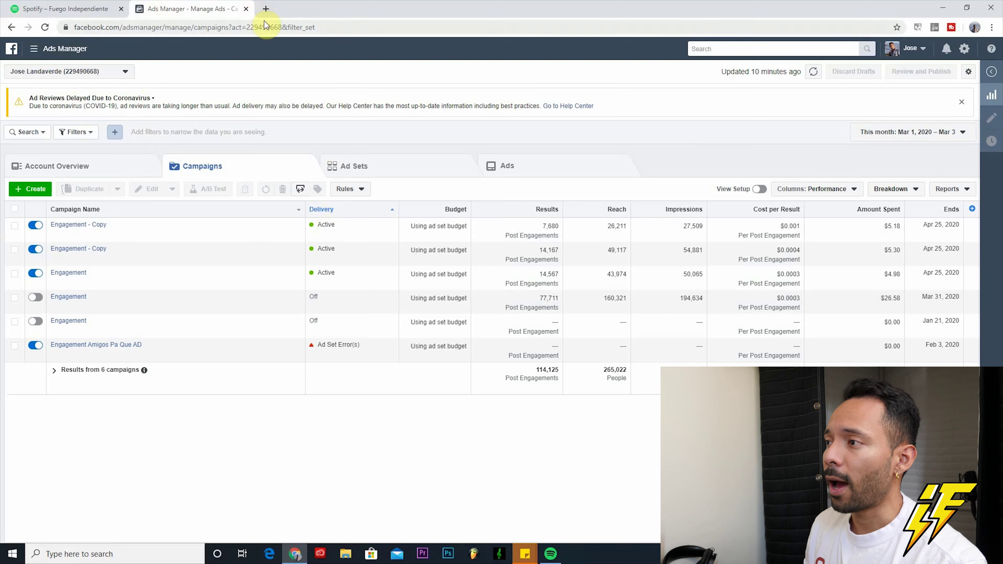
{"action": "left_click", "coordinate": [266, 8]}
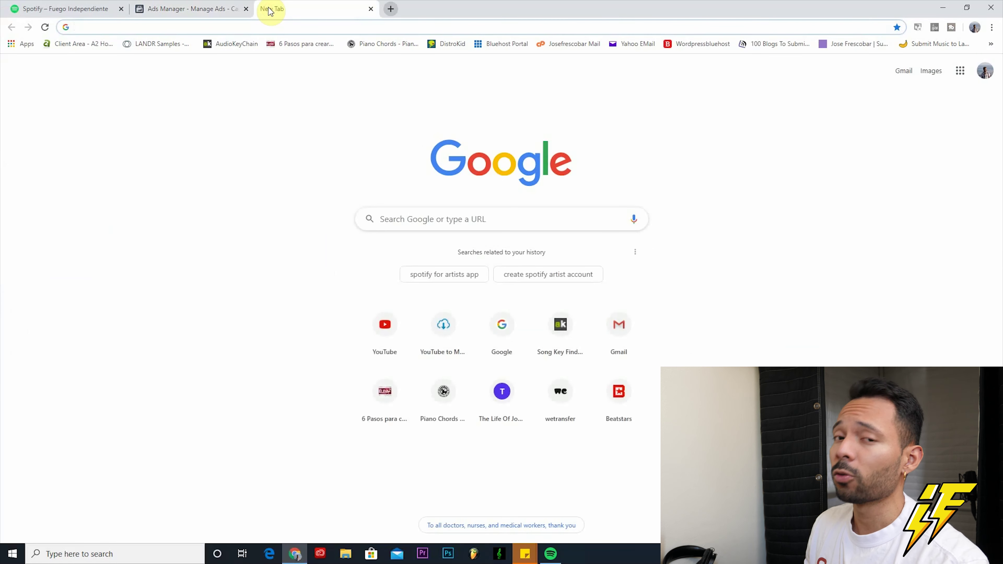
{"action": "left_click", "coordinate": [198, 8]}
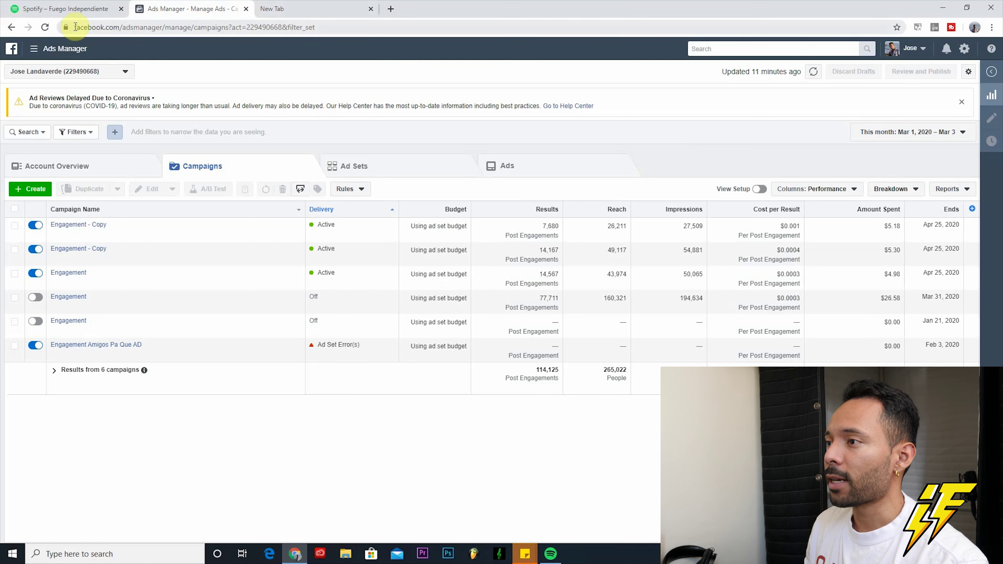
{"action": "left_click_drag", "start_coordinate": [76, 26], "coordinate": [164, 24]}
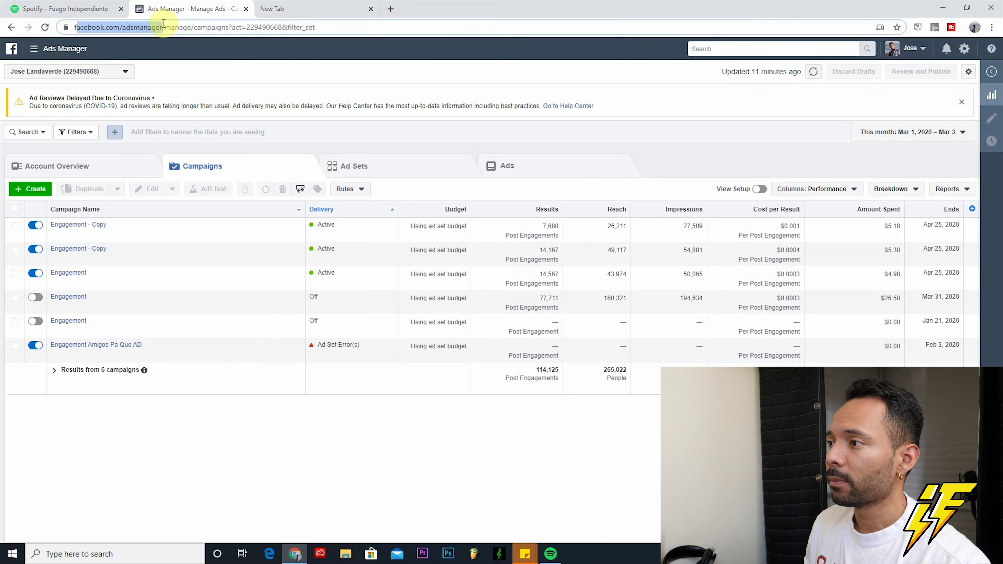
{"action": "left_click", "coordinate": [77, 26]}
{"action": "left_click", "coordinate": [210, 41]}
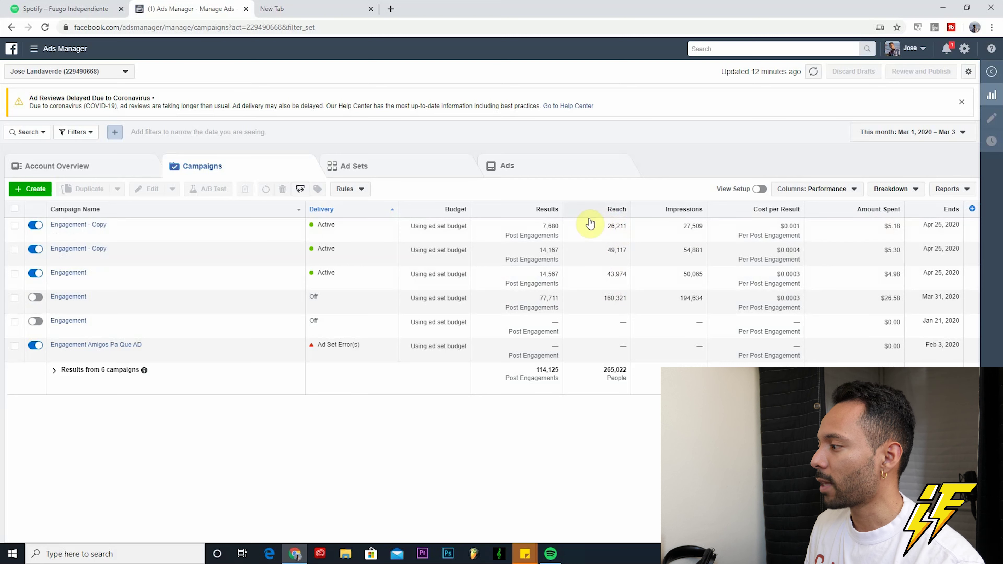
Check the cost per result of the two Engagement - Copy campaigns and start creating a new campaign.
{"action": "left_click", "coordinate": [787, 225]}
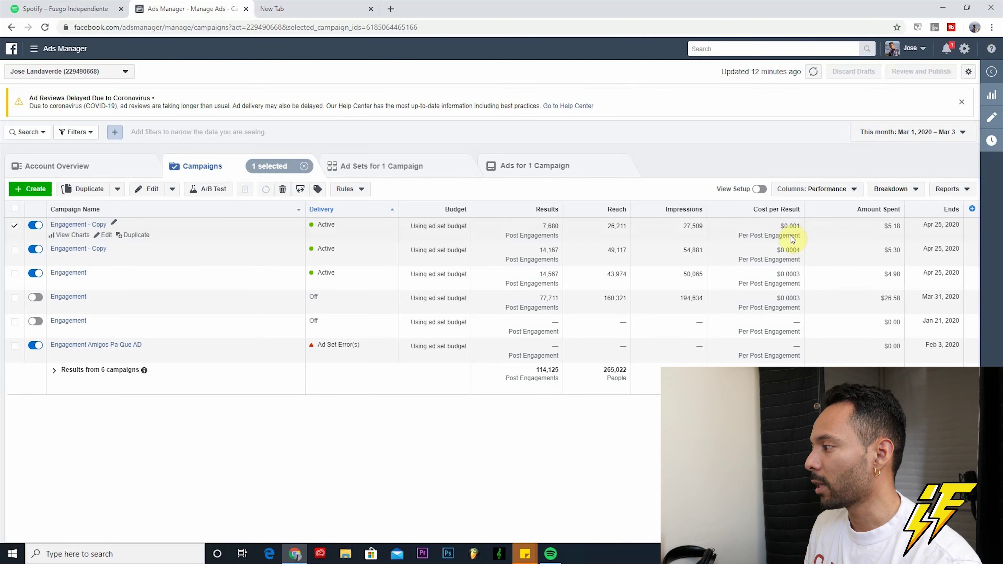
{"action": "left_click", "coordinate": [798, 250]}
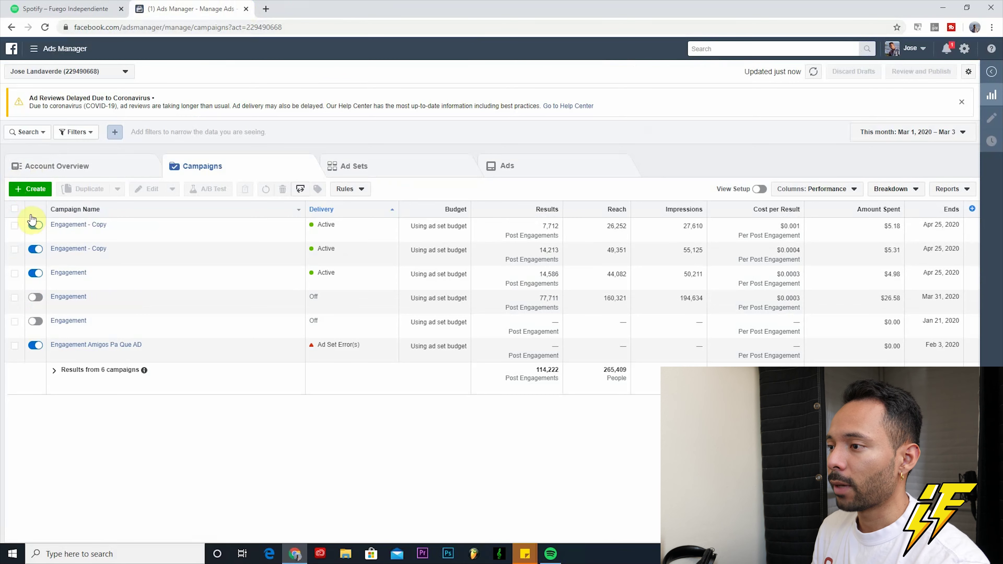
{"action": "left_click", "coordinate": [30, 189]}
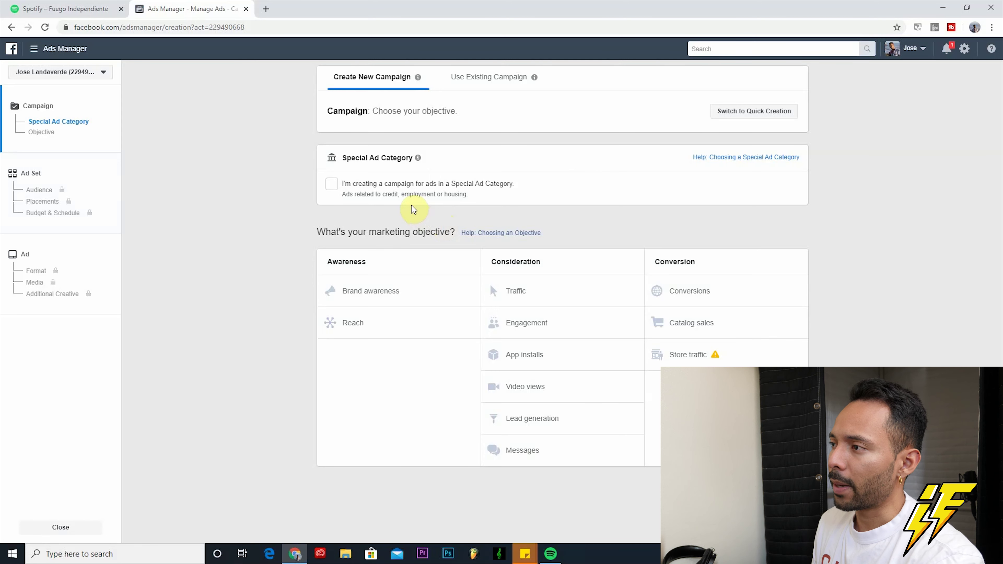
Open facebook.com in a separate browser tab, check the notifications and go to the artist's Facebook page.
{"action": "left_click", "coordinate": [266, 9]}
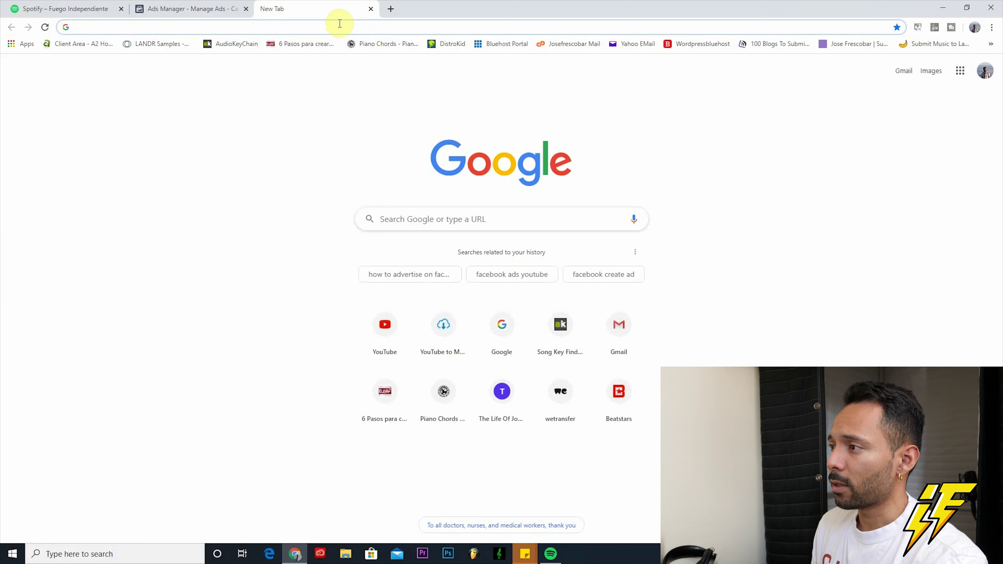
{"action": "type", "text": "facebook.com"}
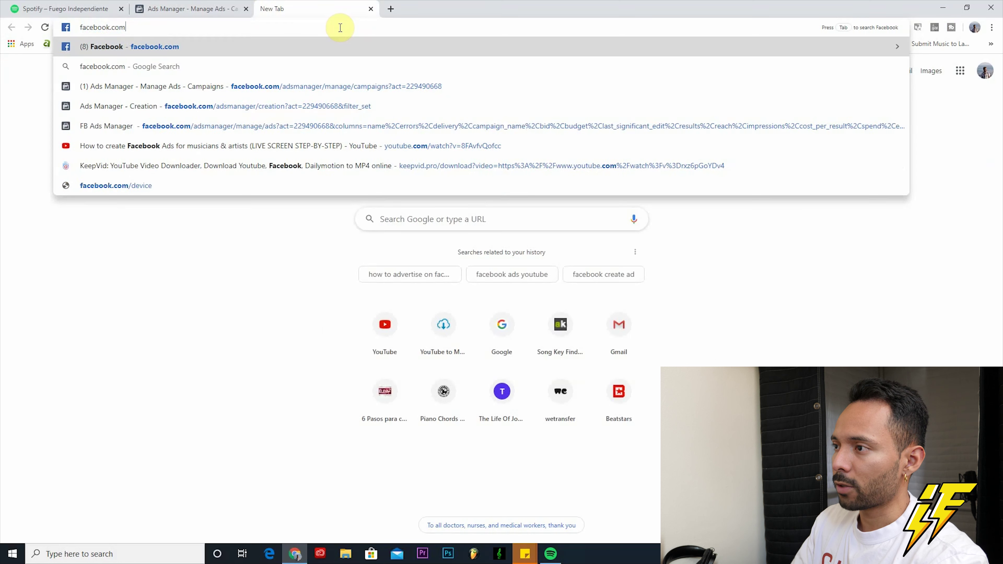
{"action": "key", "text": "Return"}
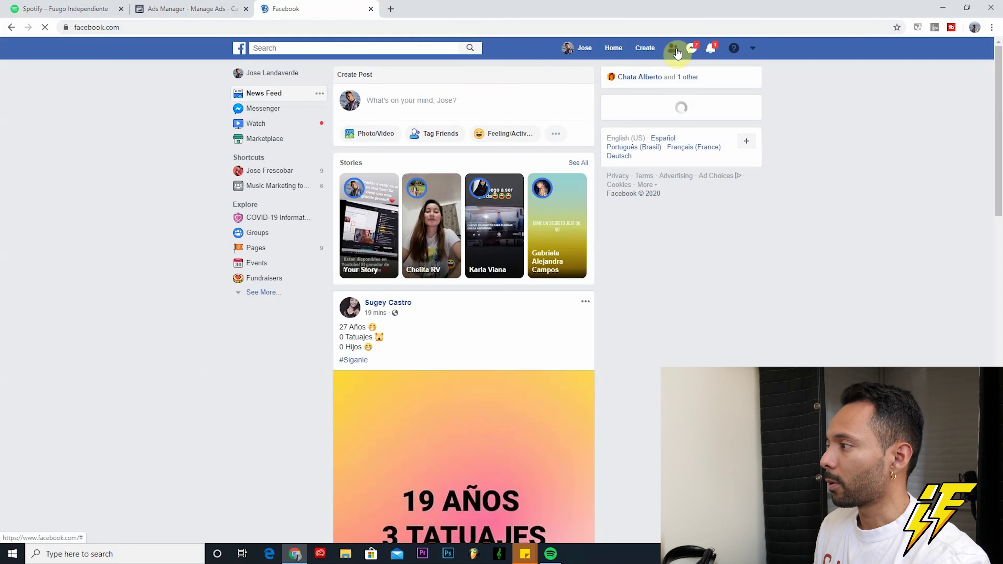
{"action": "left_click", "coordinate": [711, 48]}
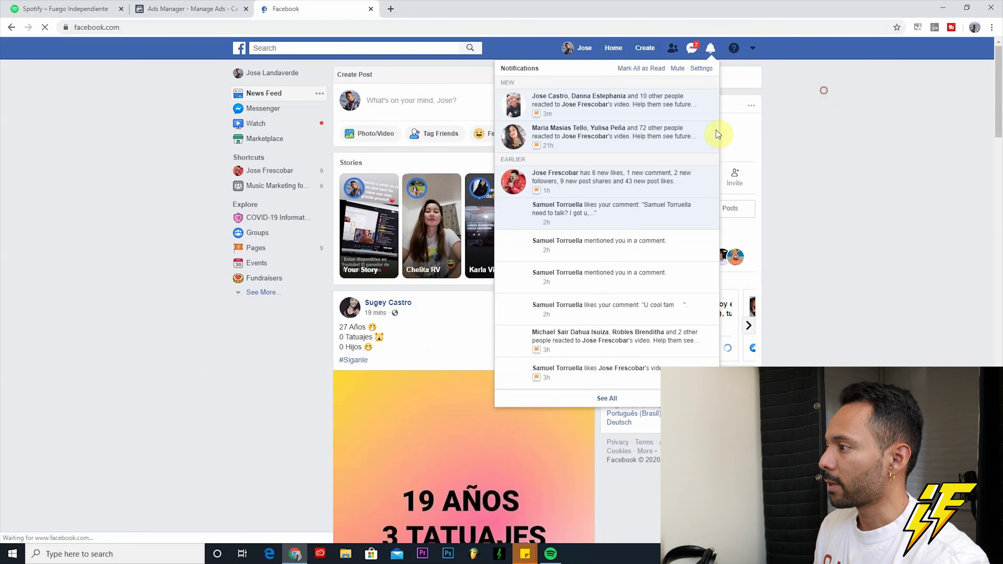
{"action": "left_click", "coordinate": [718, 135]}
{"action": "left_click", "coordinate": [631, 133]}
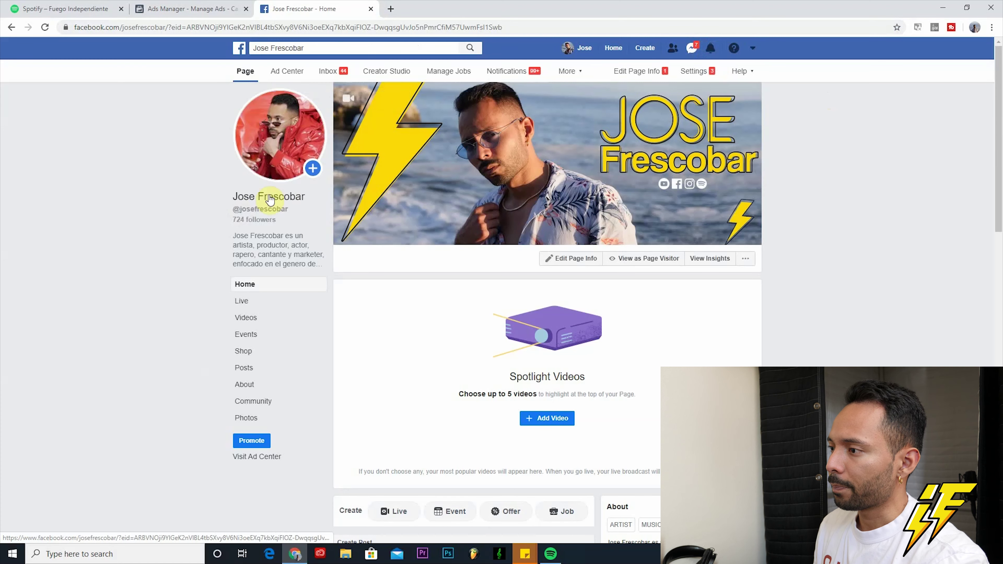
Find the "Amigos Pa Que Video Oficial" post on the artist page and examine its reach, engagements, comments and shares.
{"action": "scroll", "coordinate": [368, 386], "scroll_direction": "down", "scroll_amount": 15}
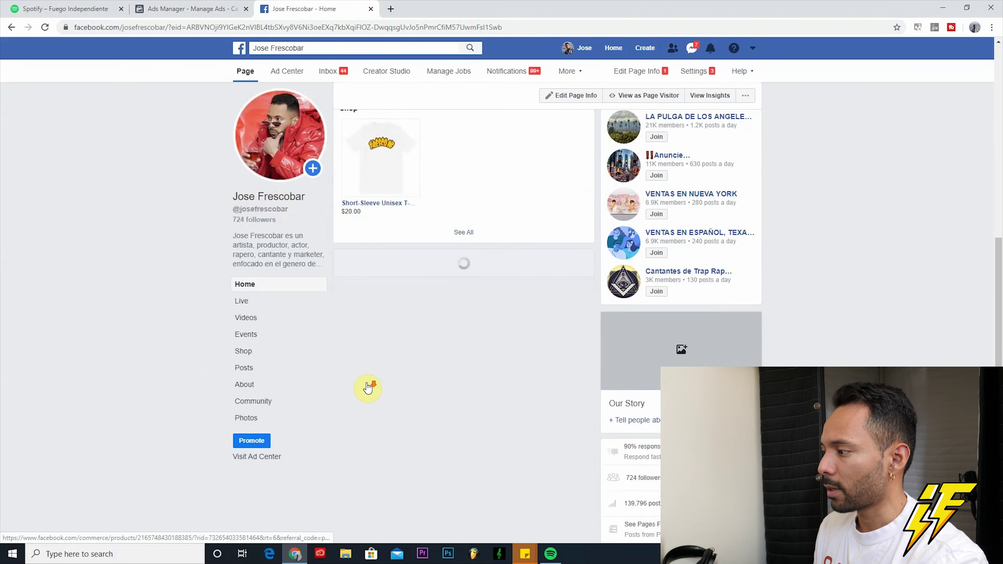
{"action": "scroll", "coordinate": [368, 389], "scroll_direction": "down", "scroll_amount": 15}
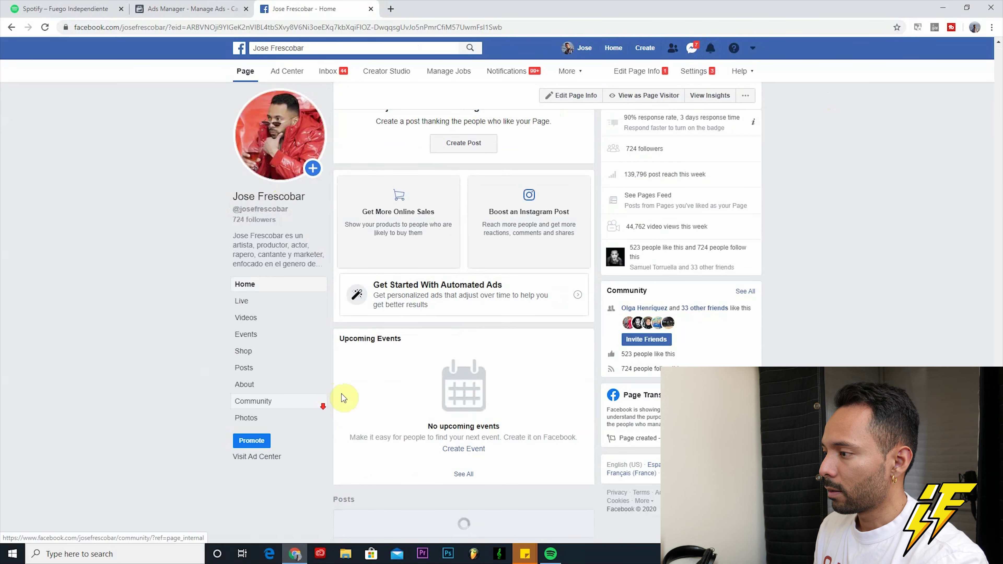
{"action": "scroll", "coordinate": [313, 400], "scroll_direction": "down", "scroll_amount": 10}
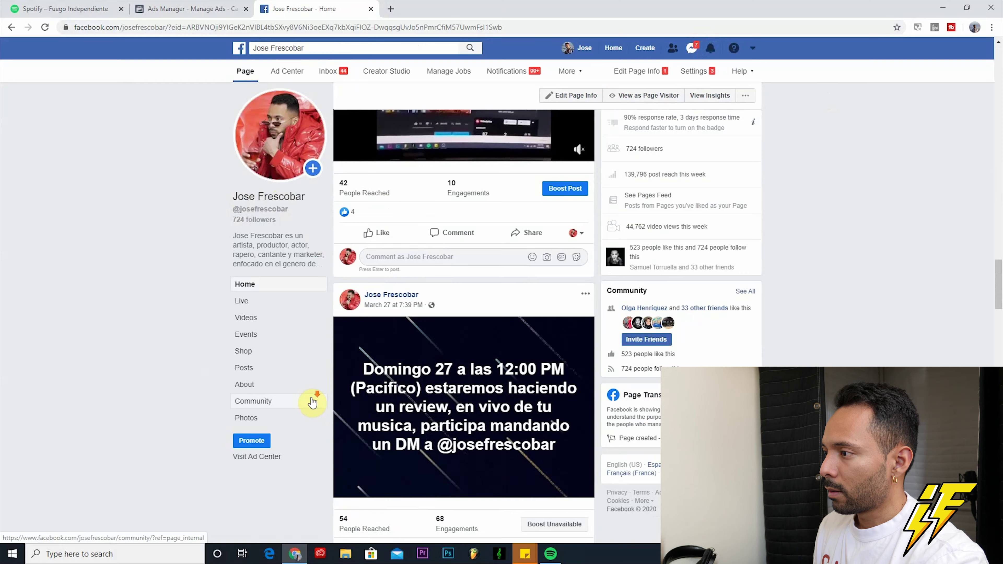
{"action": "scroll", "coordinate": [313, 402], "scroll_direction": "down", "scroll_amount": 15}
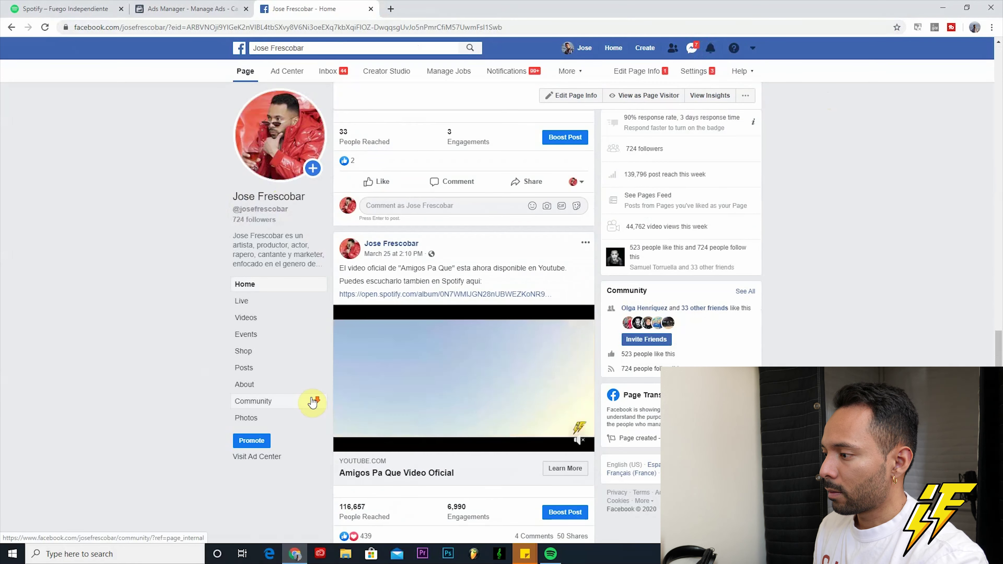
{"action": "scroll", "coordinate": [312, 403], "scroll_direction": "down", "scroll_amount": 1}
{"action": "scroll", "coordinate": [356, 296], "scroll_direction": "down", "scroll_amount": 4}
{"action": "scroll", "coordinate": [485, 187], "scroll_direction": "up", "scroll_amount": 1}
{"action": "scroll", "coordinate": [484, 188], "scroll_direction": "up", "scroll_amount": 4}
{"action": "scroll", "coordinate": [477, 370], "scroll_direction": "down", "scroll_amount": 4}
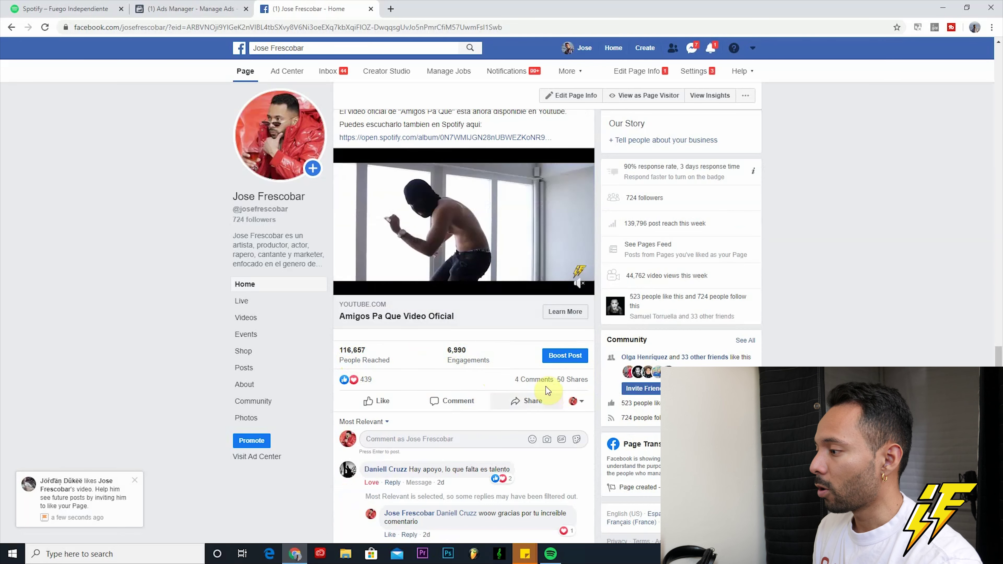
{"action": "scroll", "coordinate": [544, 385], "scroll_direction": "down", "scroll_amount": 3}
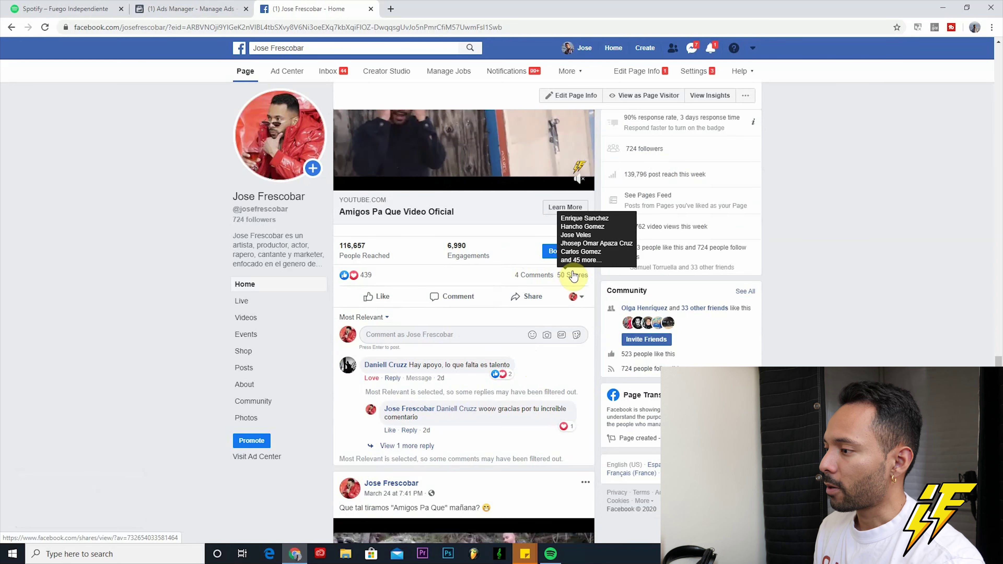
Find the older "Cancion Feminista" VERSION TRAP video post on the page and examine its text, Spotify link and engagement figures.
{"action": "scroll", "coordinate": [439, 309], "scroll_direction": "down", "scroll_amount": 20}
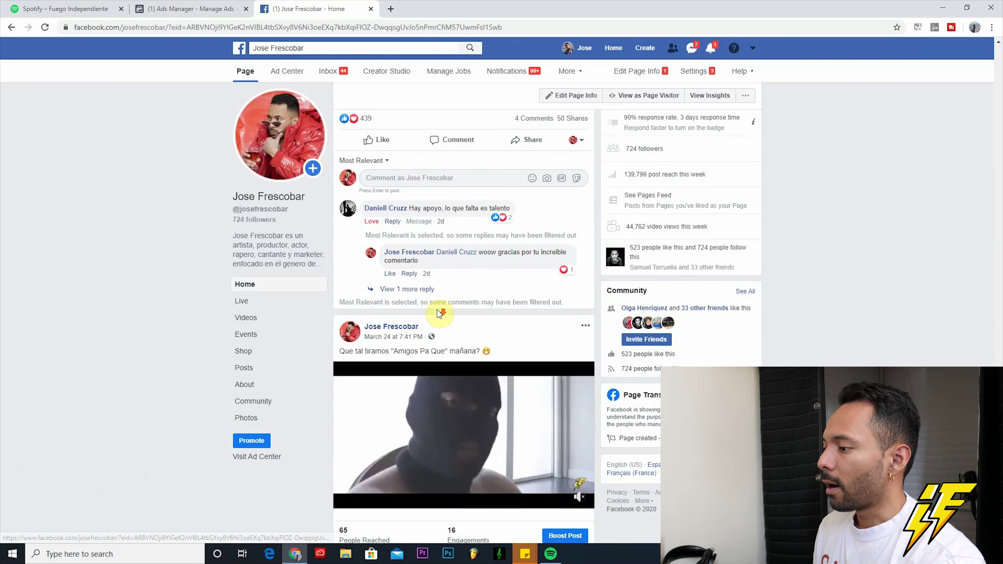
{"action": "scroll", "coordinate": [429, 370], "scroll_direction": "down", "scroll_amount": 15}
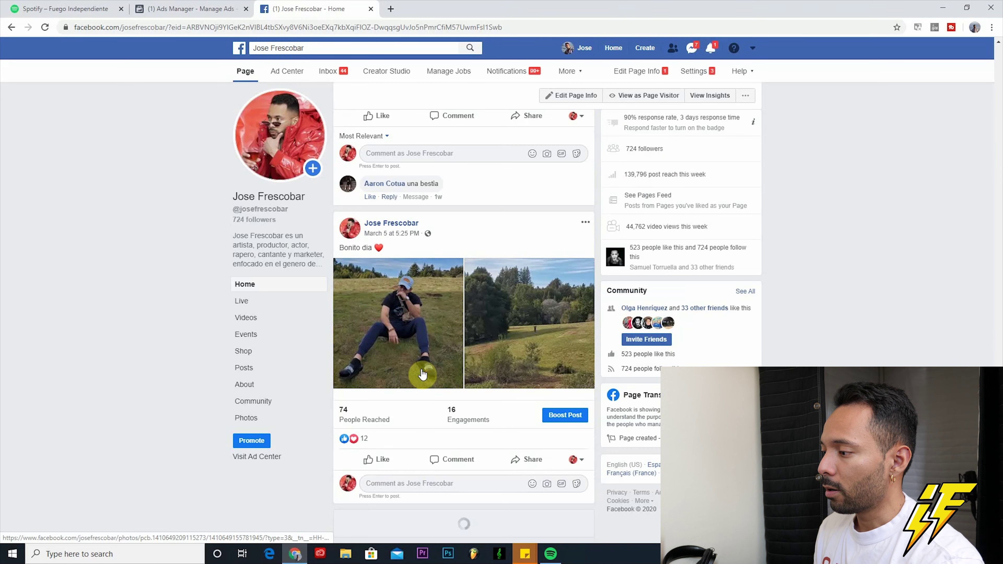
{"action": "scroll", "coordinate": [963, 362], "scroll_direction": "down", "scroll_amount": 20}
{"action": "scroll", "coordinate": [919, 365], "scroll_direction": "down", "scroll_amount": 15}
{"action": "scroll", "coordinate": [919, 363], "scroll_direction": "down", "scroll_amount": 20}
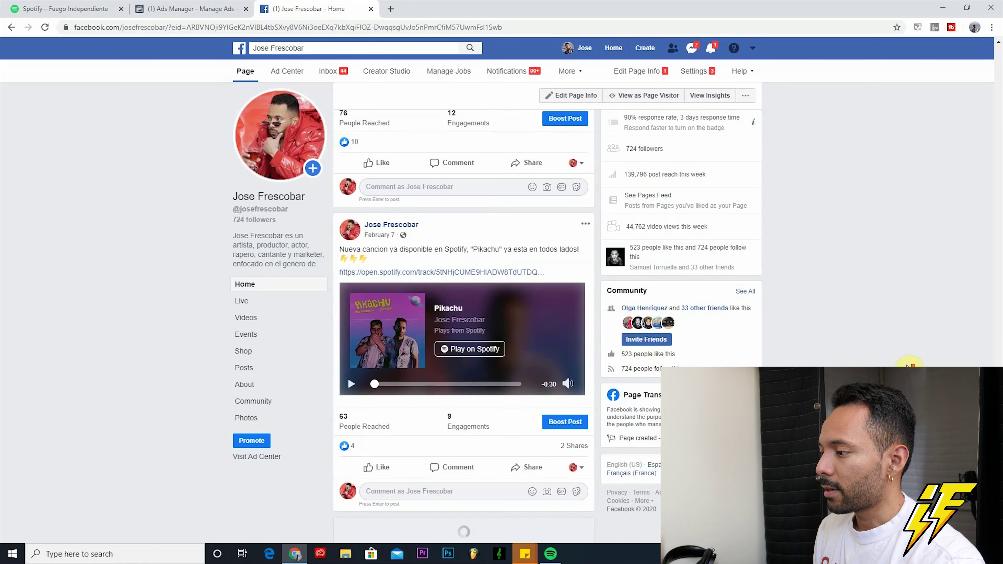
{"action": "scroll", "coordinate": [403, 158], "scroll_direction": "down", "scroll_amount": 10}
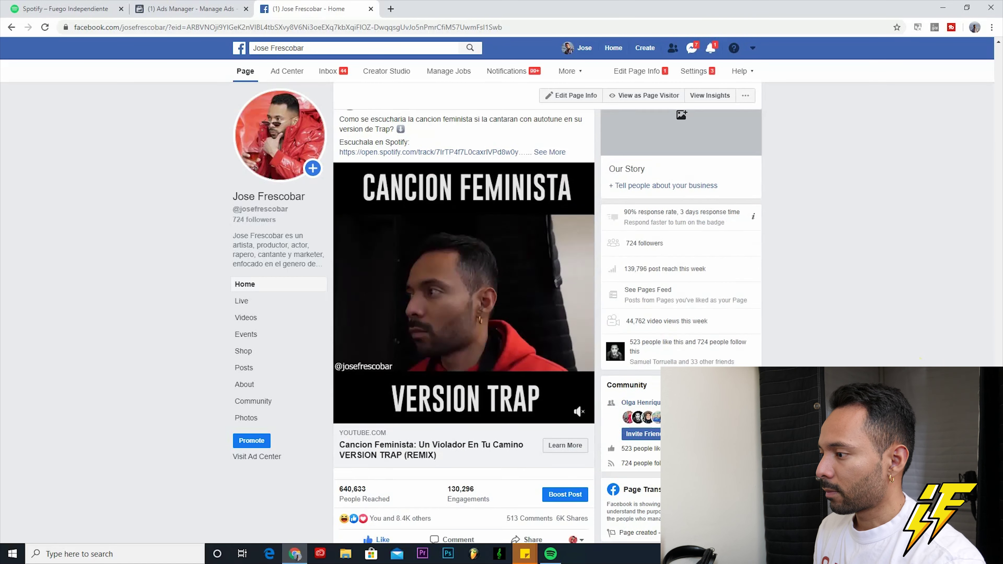
{"action": "scroll", "coordinate": [398, 207], "scroll_direction": "up", "scroll_amount": 2}
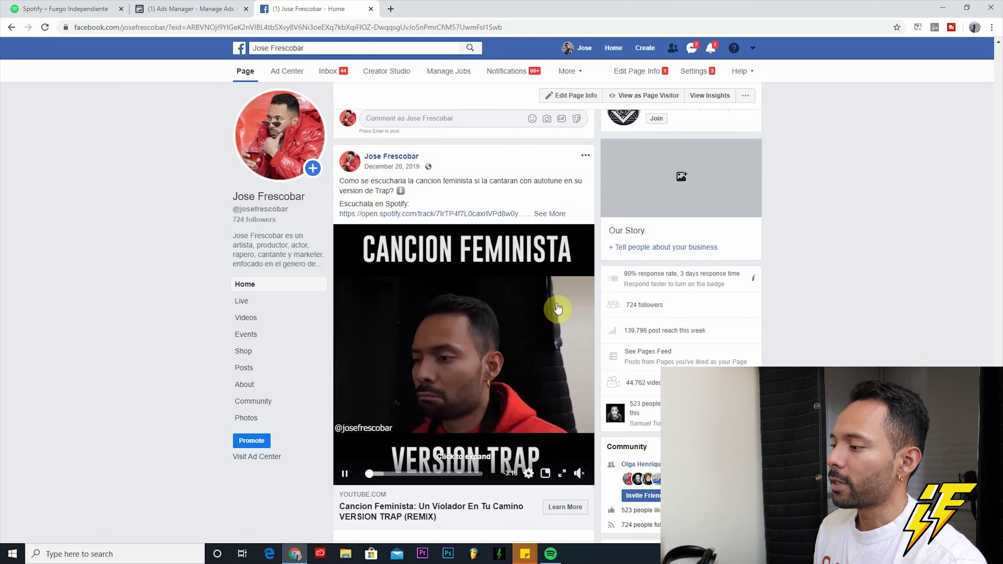